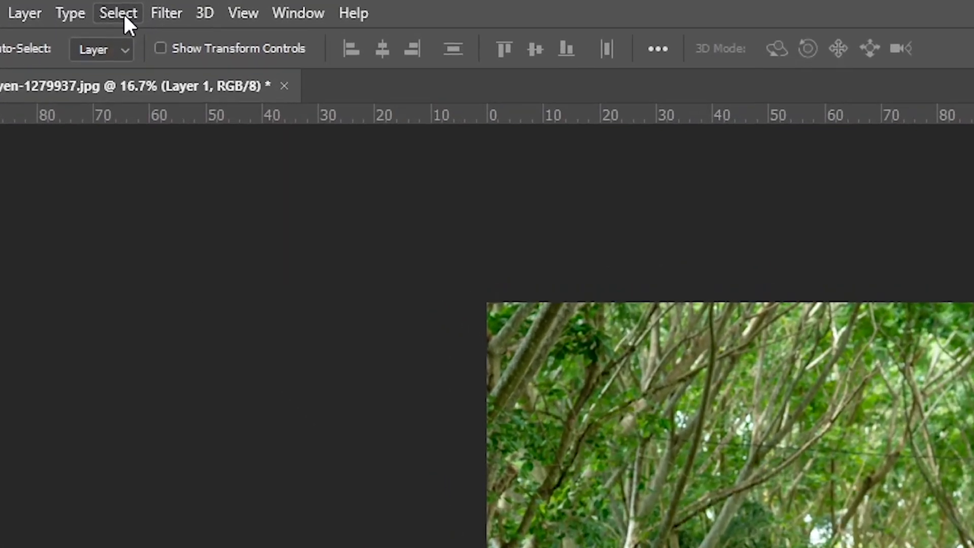
- Select the woman with Select Subject and add the missed flower tips and stems beside the basket using the Quick Selection tool
{"action": "left_click", "coordinate": [119, 5]}
{"action": "left_click", "coordinate": [181, 290]}
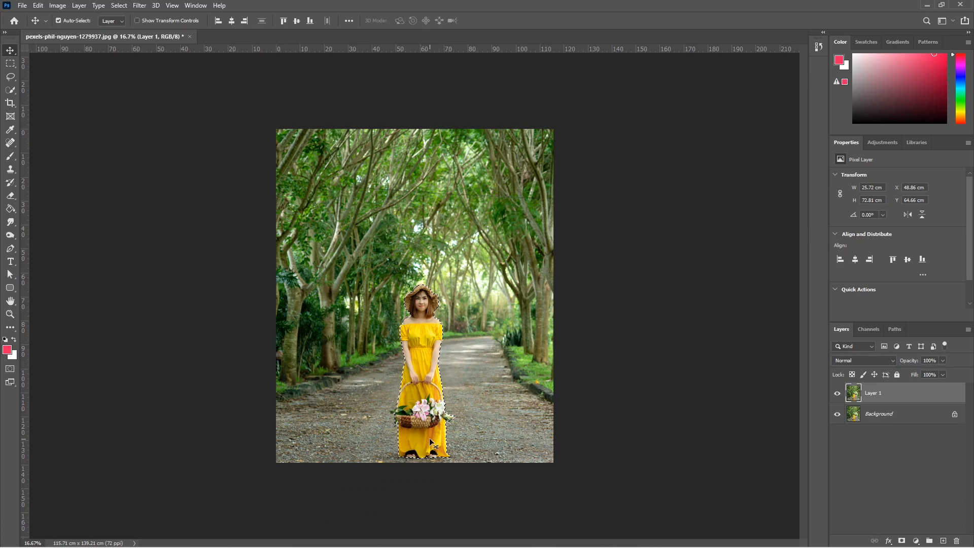
{"action": "scroll", "coordinate": [441, 434], "scroll_direction": "up", "scroll_amount": 5}
{"action": "scroll", "coordinate": [449, 436], "scroll_direction": "up", "scroll_amount": 15}
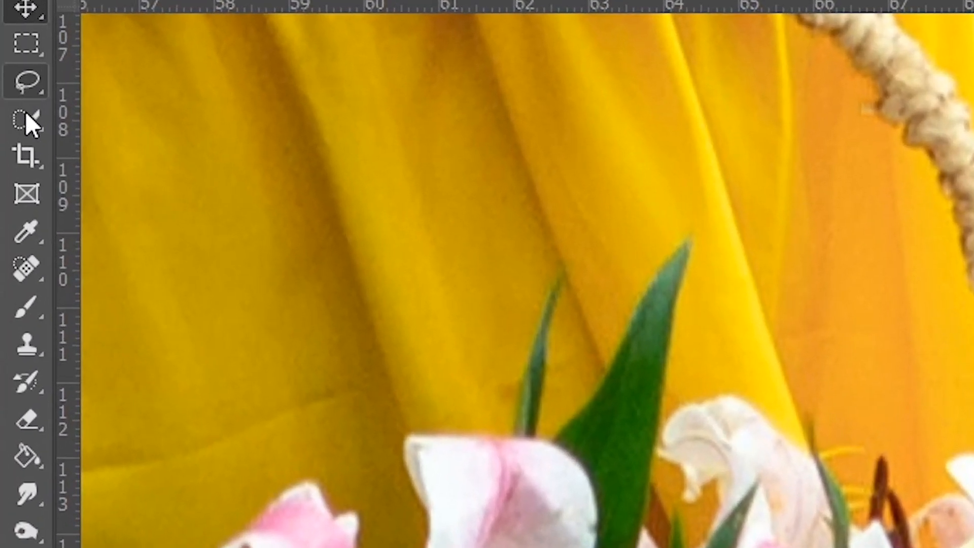
{"action": "left_click", "coordinate": [26, 115]}
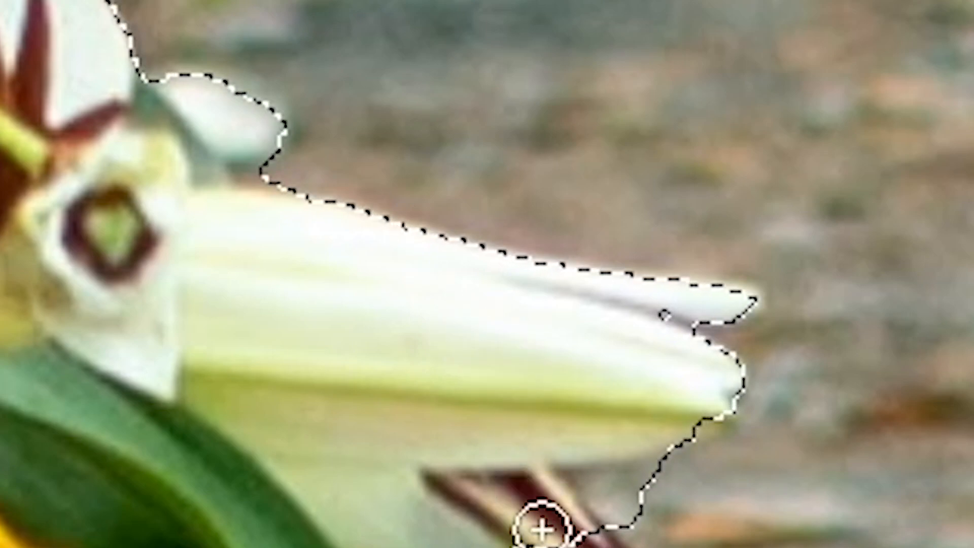
{"action": "key", "text": "alt"}
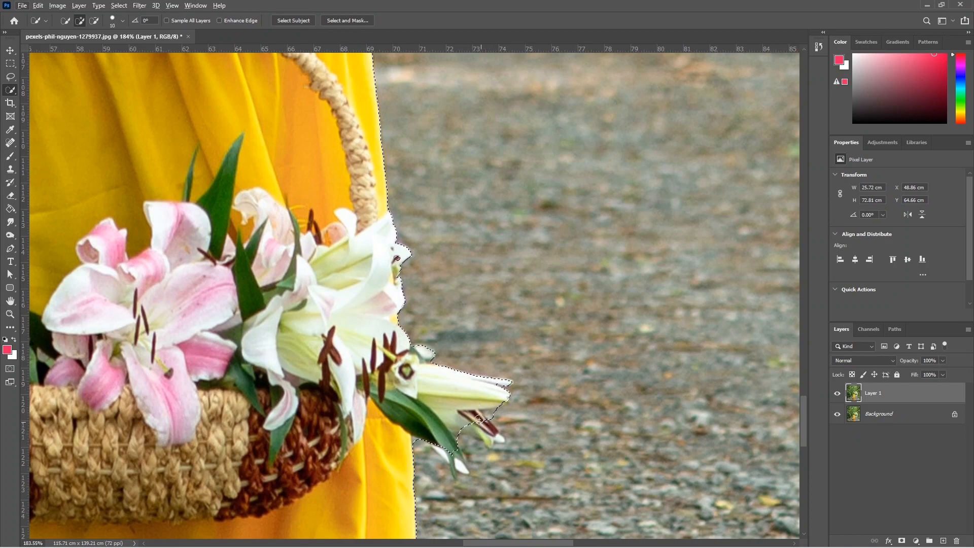
{"action": "left_click_drag", "start_coordinate": [481, 426], "coordinate": [489, 434]}
{"action": "key", "text": "alt"}
{"action": "scroll", "coordinate": [541, 433], "scroll_direction": "down", "scroll_amount": 2}
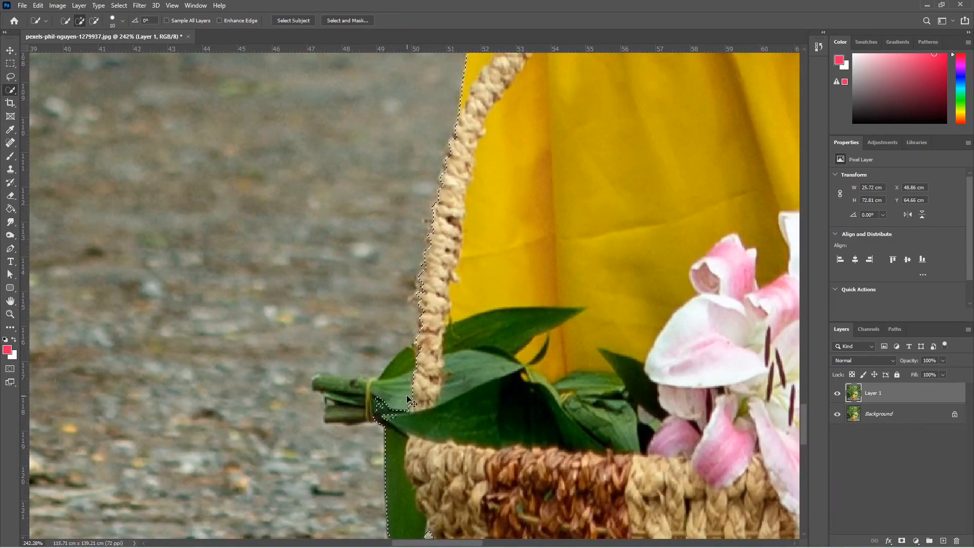
{"action": "scroll", "coordinate": [522, 408], "scroll_direction": "up", "scroll_amount": 2}
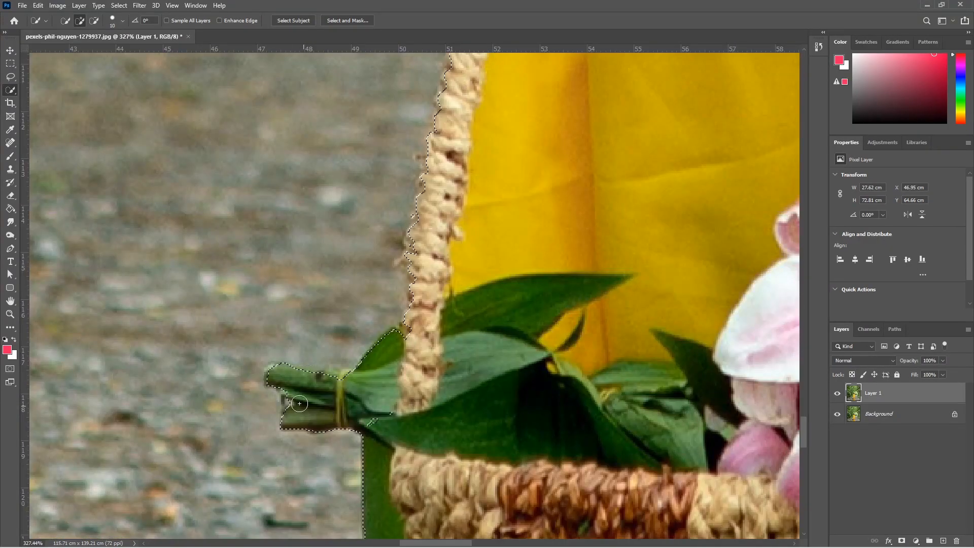
{"action": "scroll", "coordinate": [398, 431], "scroll_direction": "down", "scroll_amount": 2}
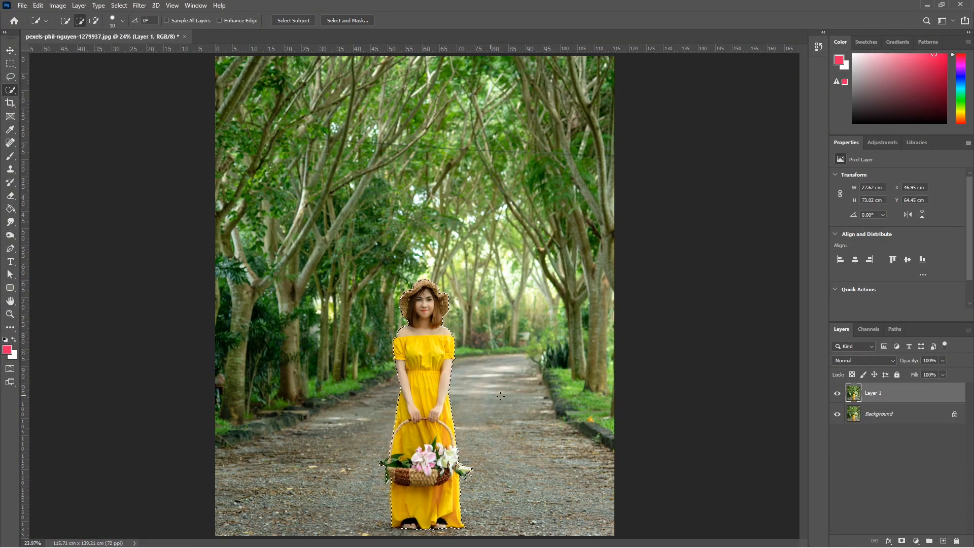
- Copy the selected woman to a new layer and view the cutout alone, restoring only Layer 1's visibility
{"action": "key", "text": "ctrl+j"}
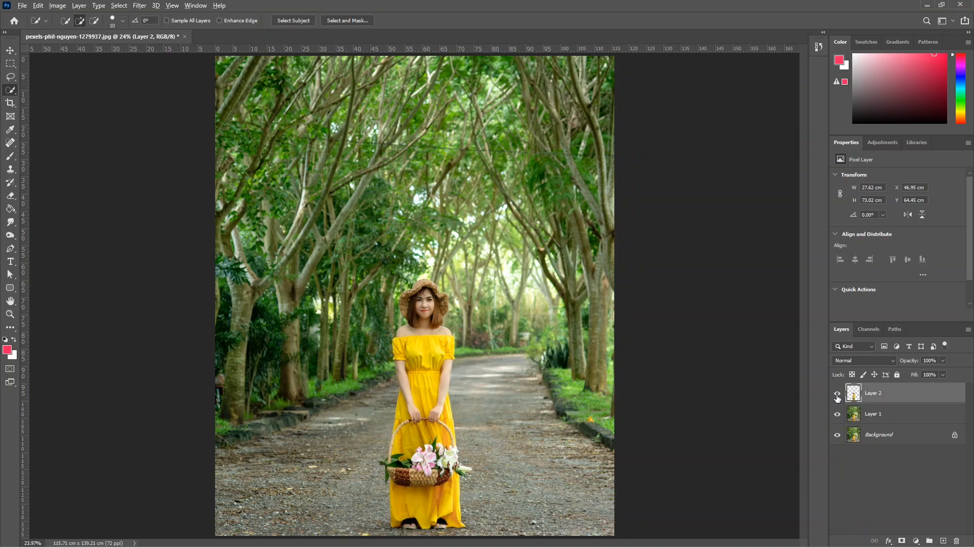
{"action": "left_click", "coordinate": [838, 396], "text": "alt"}
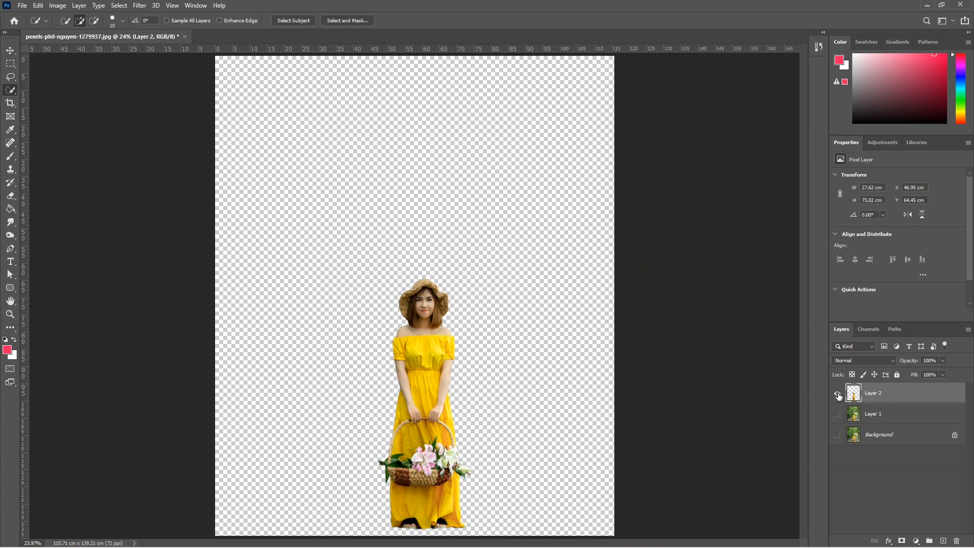
{"action": "left_click", "coordinate": [837, 395], "text": "alt"}
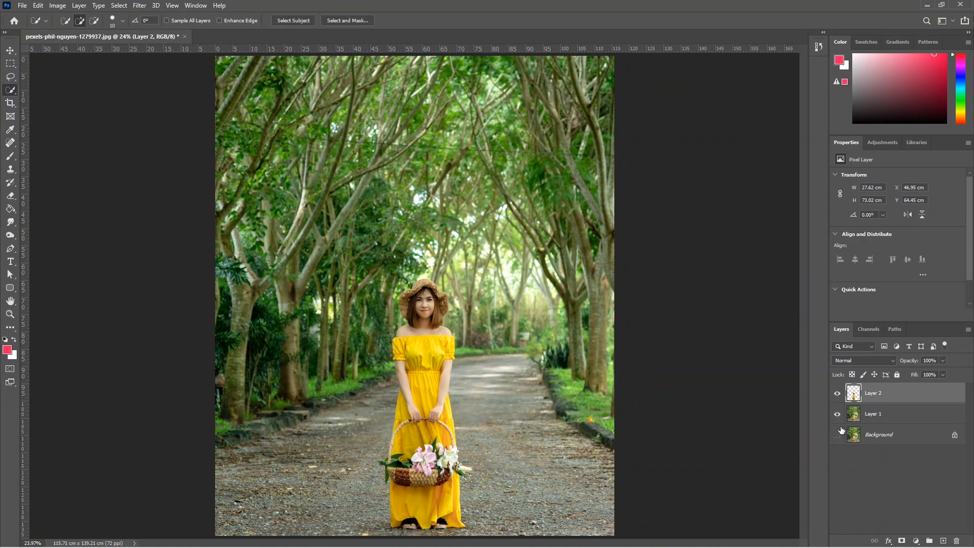
- Load Layer 2's outline as a selection, make Layer 1 active and expand the selection by 8 pixels
{"action": "left_click", "coordinate": [854, 395], "text": "ctrl"}
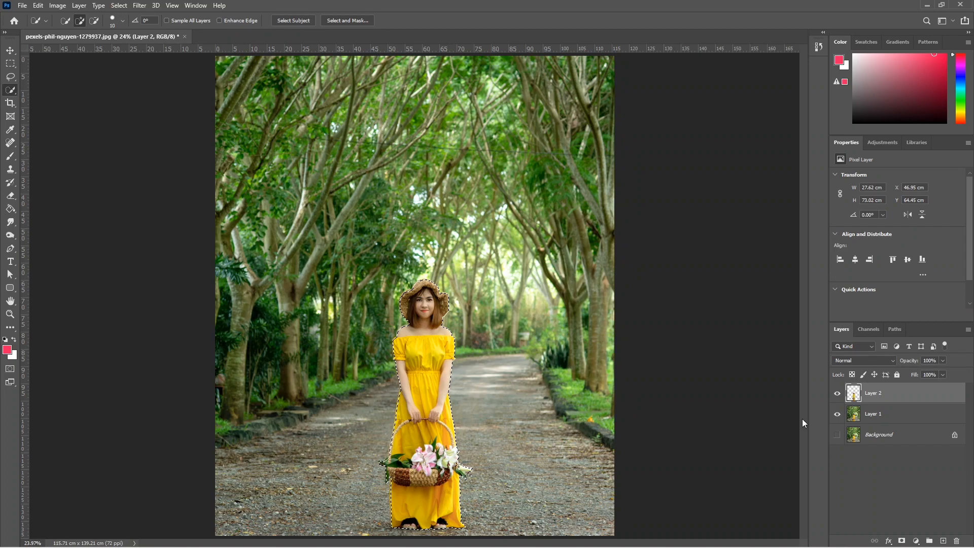
{"action": "left_click", "coordinate": [872, 415]}
{"action": "left_click", "coordinate": [119, 5]}
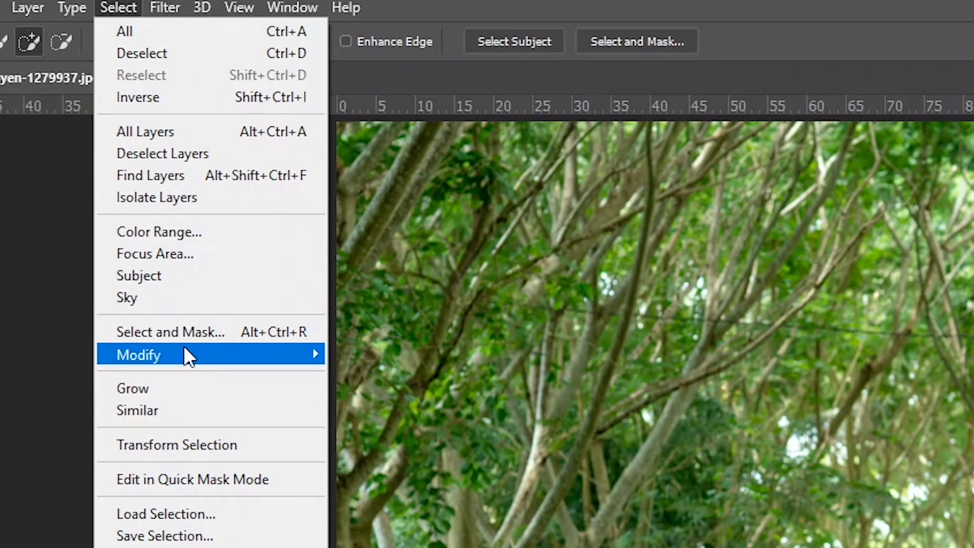
{"action": "mouse_move", "coordinate": [148, 159]}
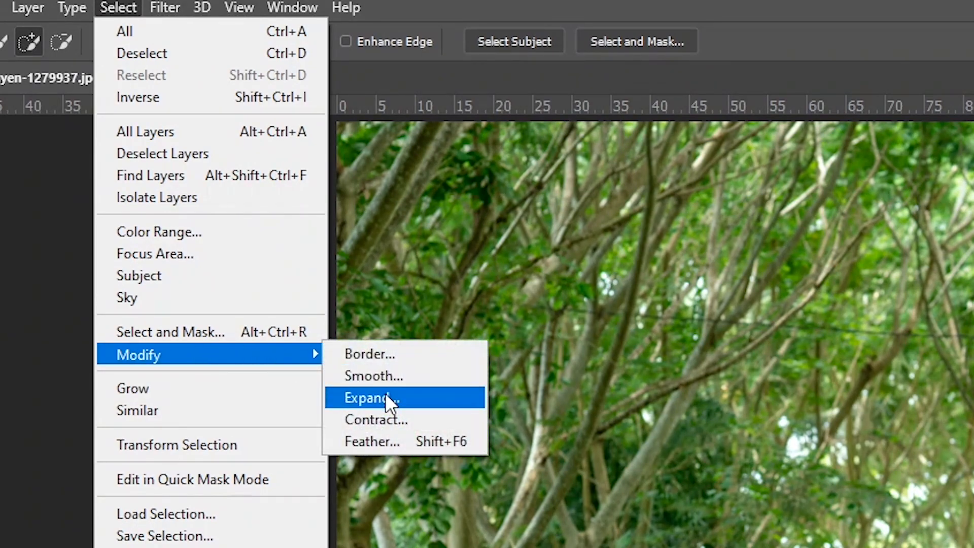
{"action": "left_click", "coordinate": [385, 398]}
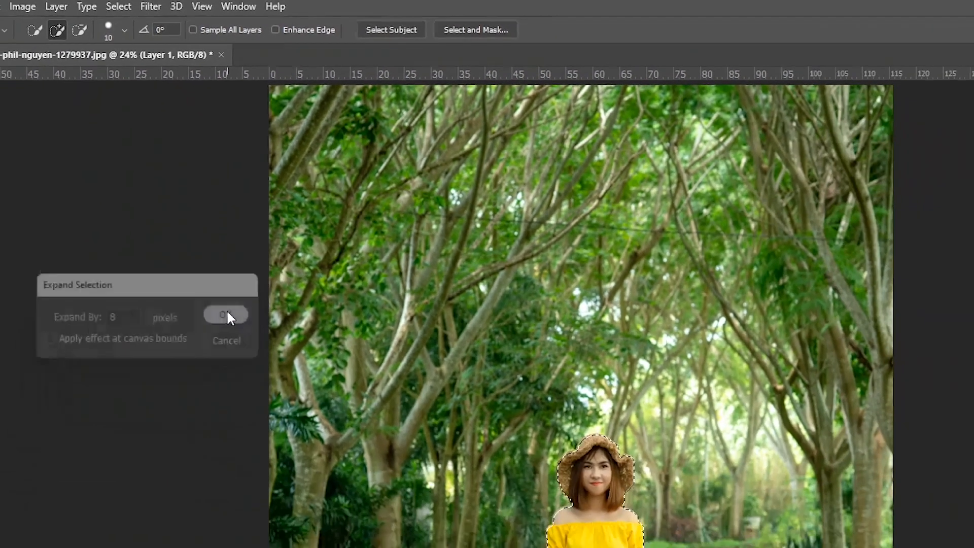
{"action": "left_click", "coordinate": [279, 457]}
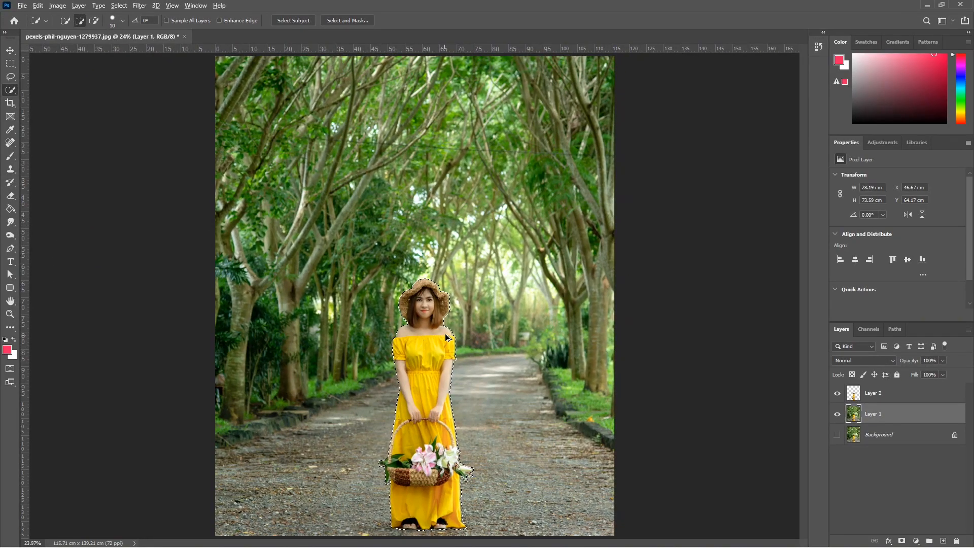
{"action": "scroll", "coordinate": [452, 329], "scroll_direction": "up", "scroll_amount": 3}
{"action": "scroll", "coordinate": [452, 329], "scroll_direction": "up", "scroll_amount": 5}
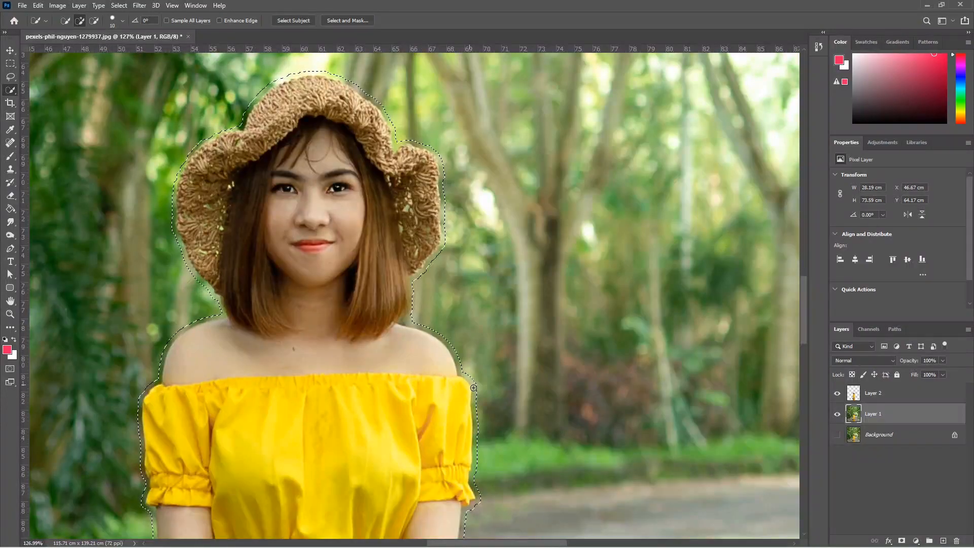
{"action": "scroll", "coordinate": [452, 358], "scroll_direction": "down", "scroll_amount": 6}
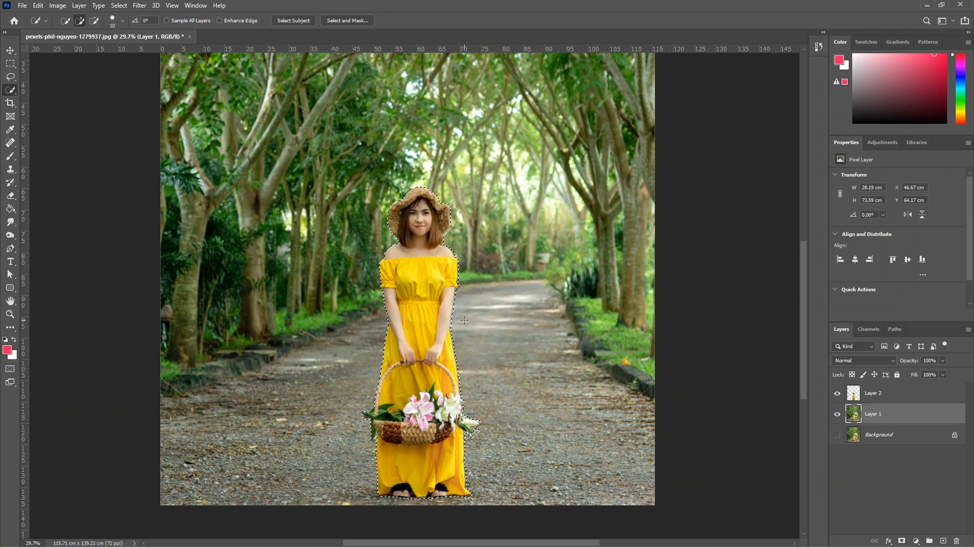
- Fill the expanded selection on Layer 1 with Content-Aware at 100% opacity to remove the woman
{"action": "key", "text": "shift+BackSpace"}
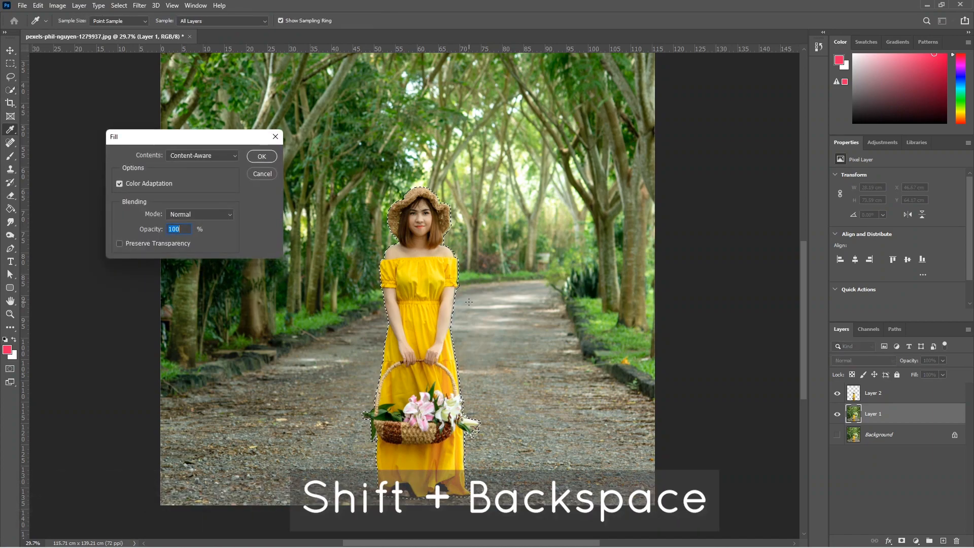
{"action": "left_click", "coordinate": [178, 157]}
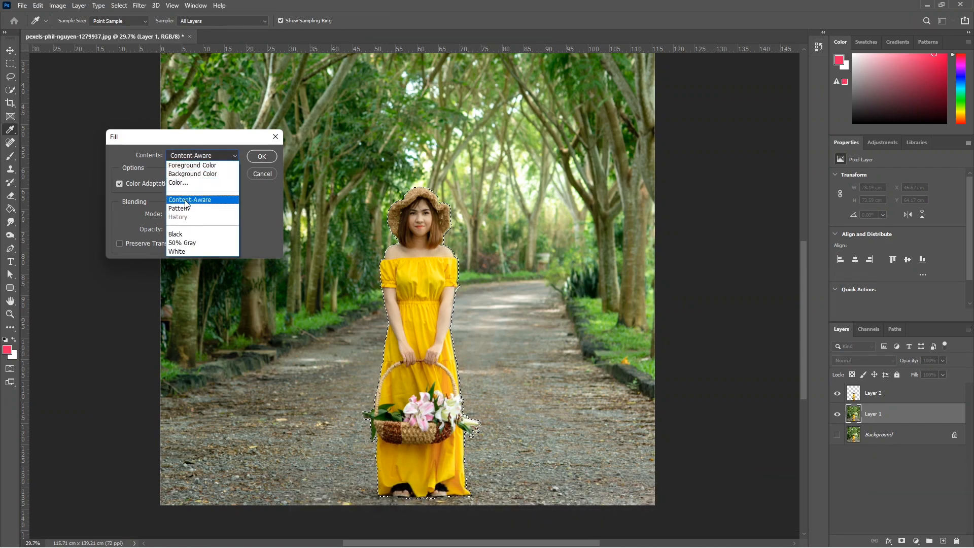
{"action": "left_click", "coordinate": [203, 198]}
{"action": "left_click", "coordinate": [262, 158]}
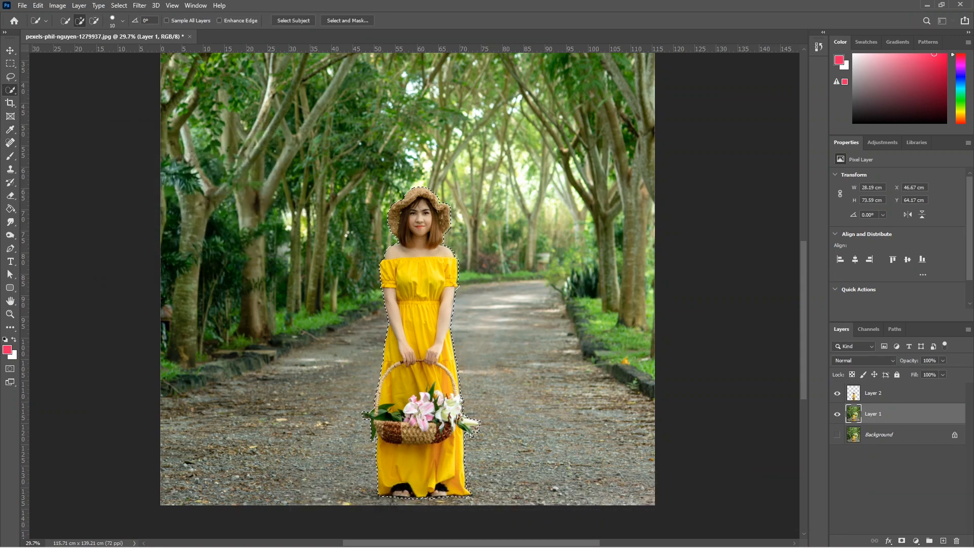
- Check the filled background with Layer 2 temporarily hidden, then clear the selection
{"action": "left_click", "coordinate": [838, 393]}
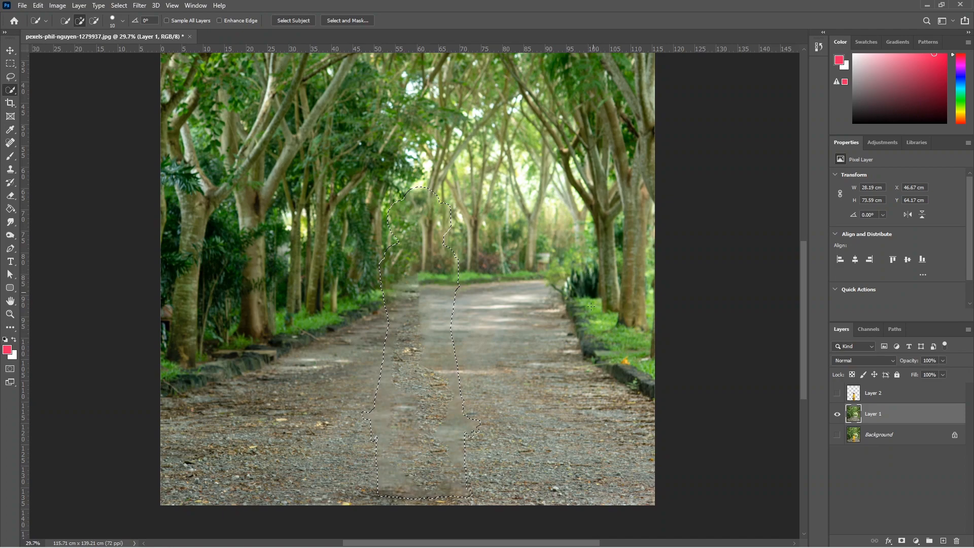
{"action": "left_click", "coordinate": [838, 394]}
{"action": "key", "text": "ctrl+0"}
{"action": "key", "text": "ctrl+d"}
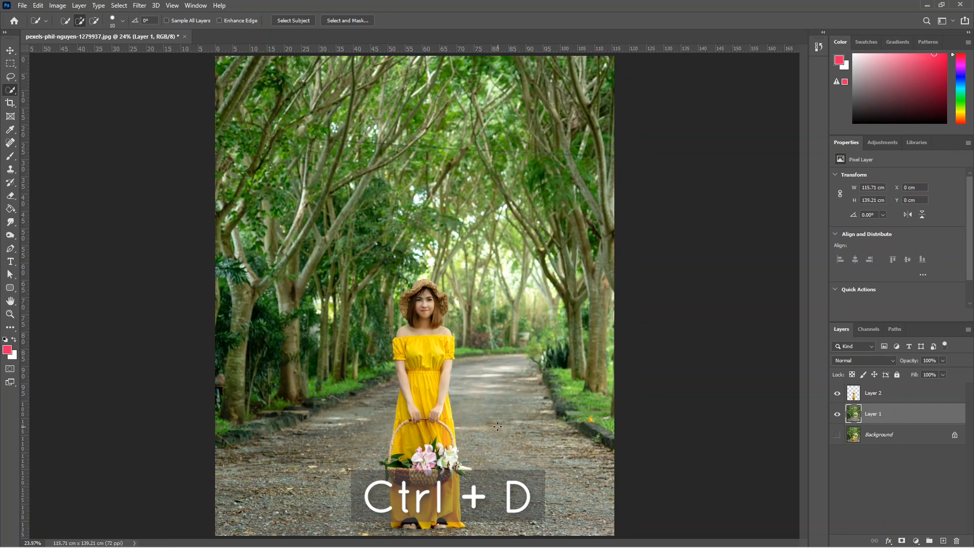
- Convert Layer 1 to a smart object and start a Tilt-Shift blur of 116 px on it
{"action": "right_click", "coordinate": [867, 415]}
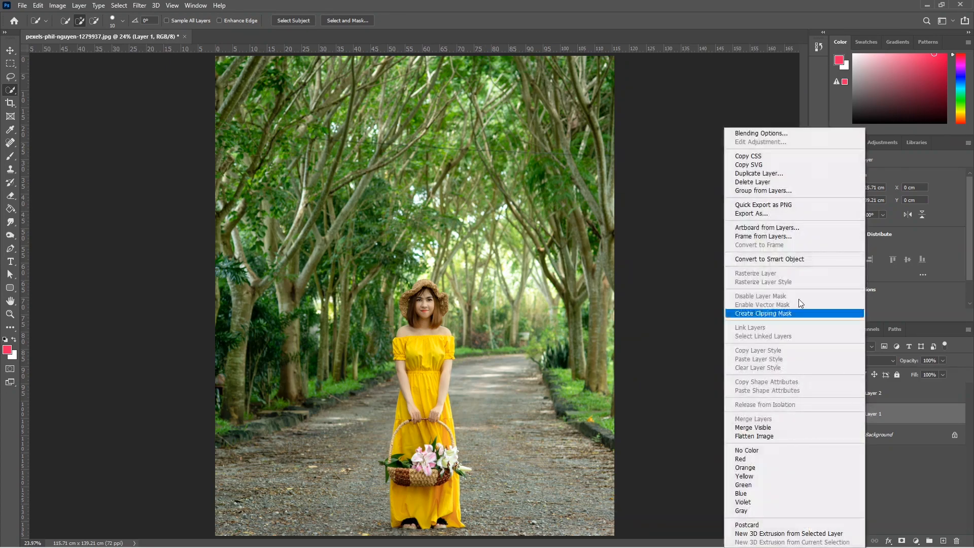
{"action": "left_click", "coordinate": [782, 260]}
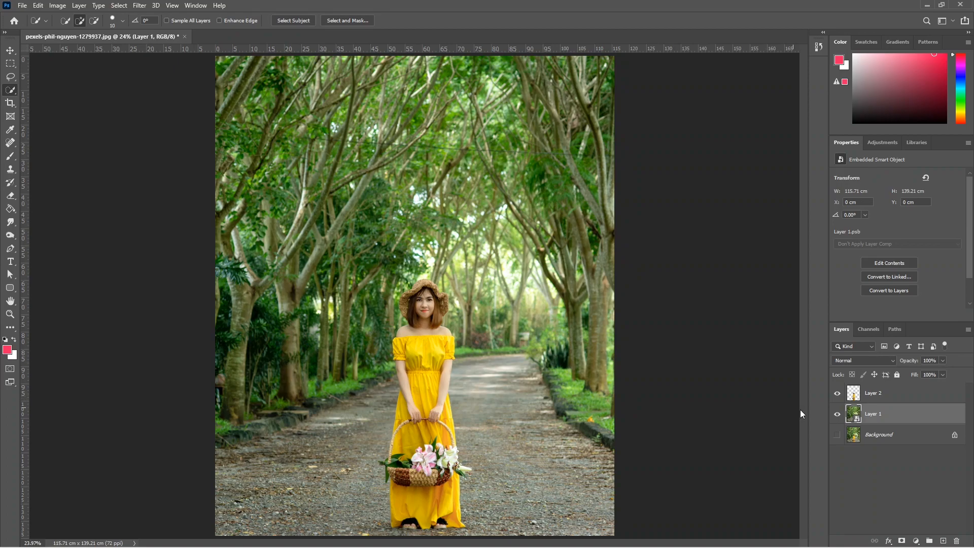
{"action": "left_click", "coordinate": [140, 6]}
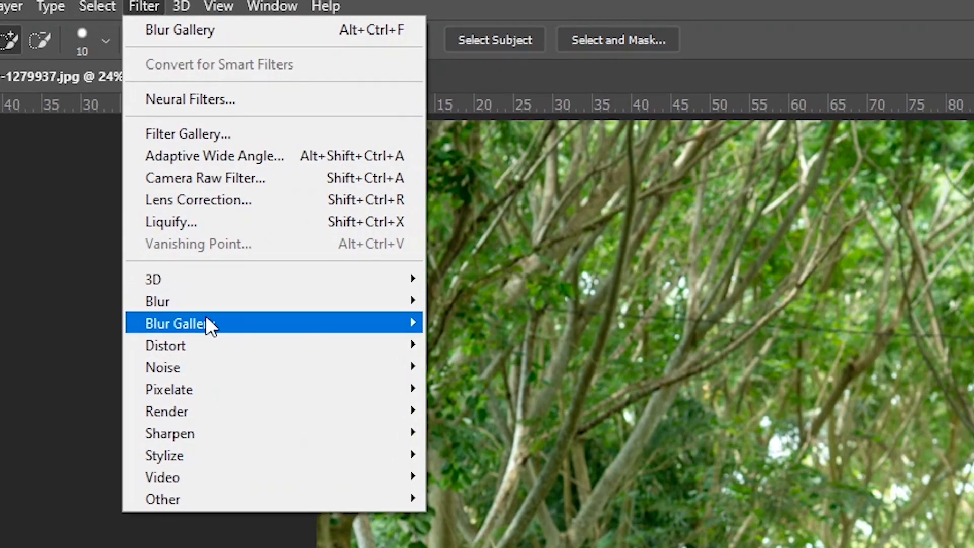
{"action": "mouse_move", "coordinate": [209, 325]}
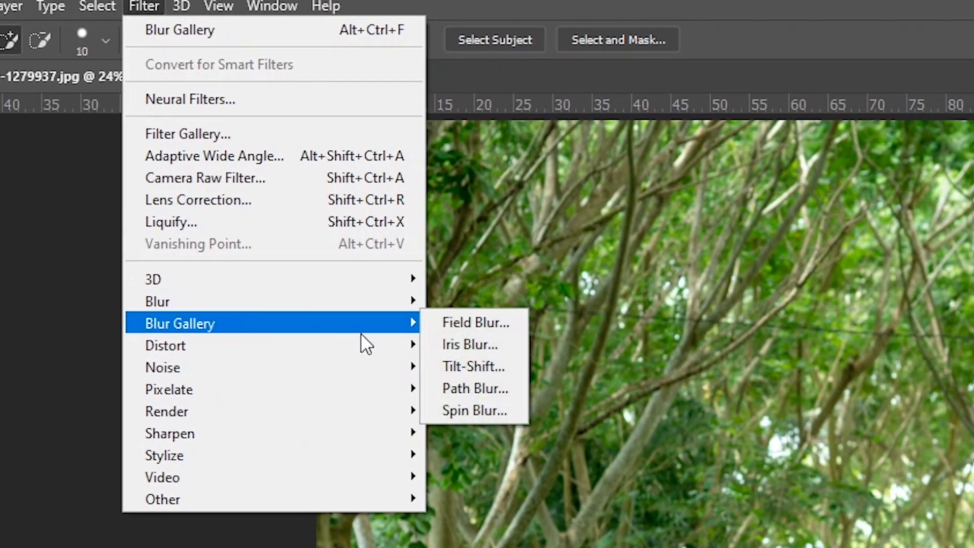
{"action": "left_click", "coordinate": [455, 370]}
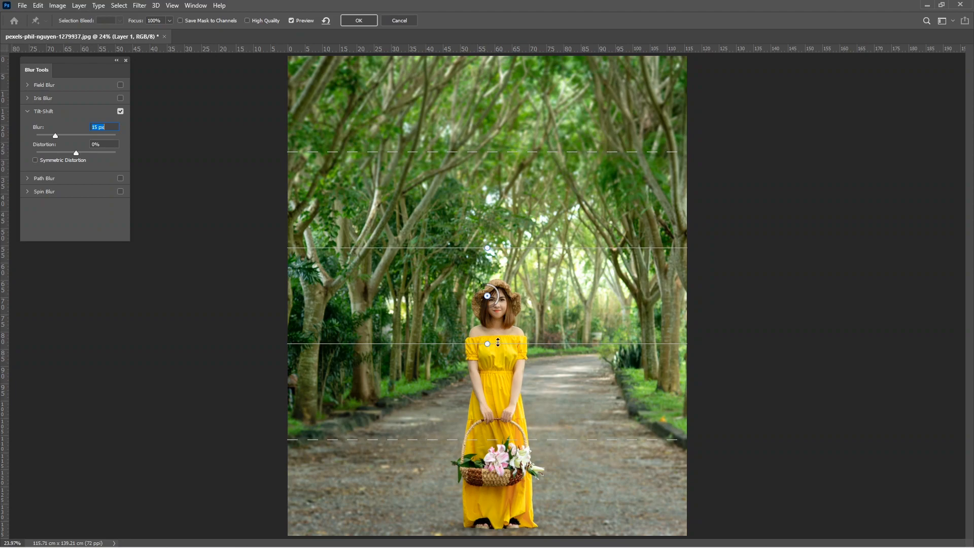
{"action": "left_click_drag", "start_coordinate": [71, 61], "coordinate": [192, 72]}
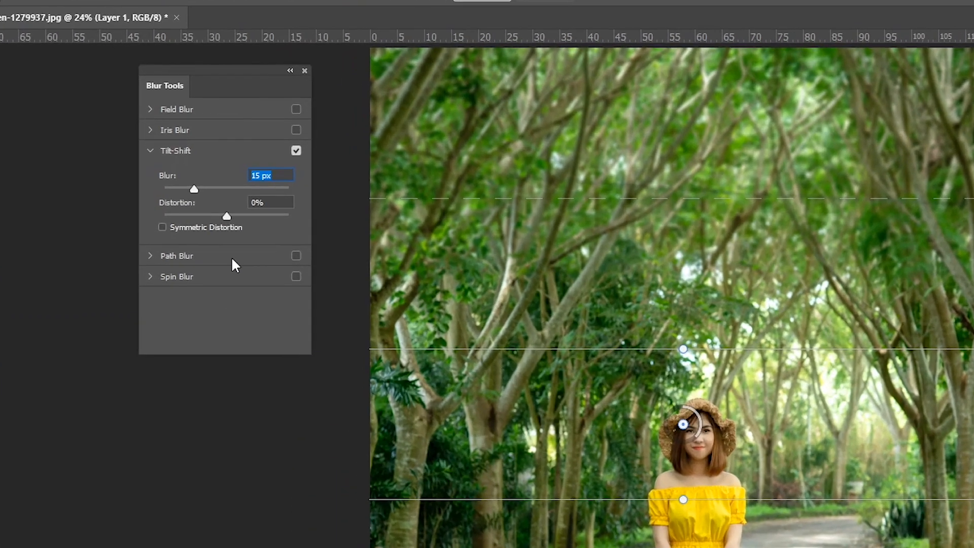
{"action": "left_click_drag", "start_coordinate": [194, 190], "coordinate": [235, 193]}
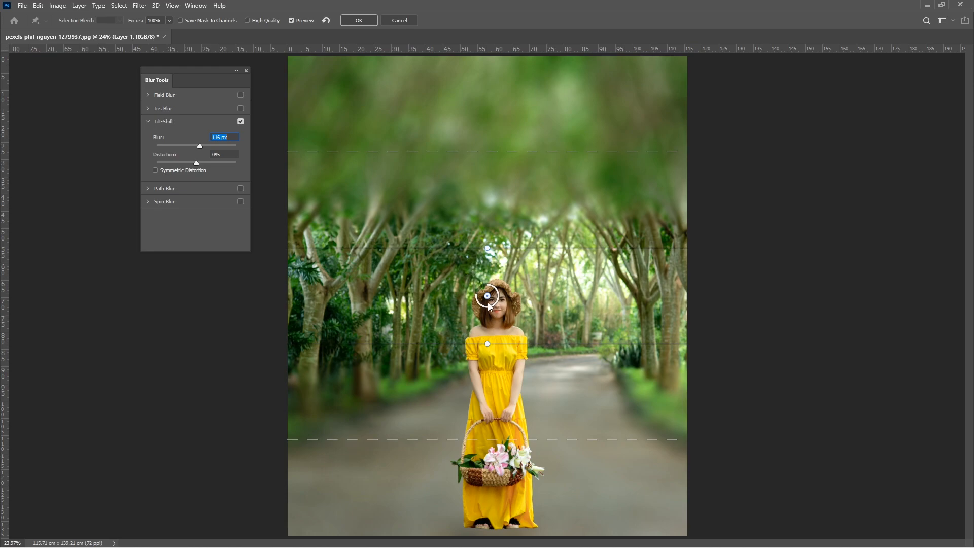
- Move the tilt-shift focus centre down to the lower dress and narrow the sharp band around the woman's feet
{"action": "mouse_move", "coordinate": [437, 153]}
{"action": "left_mouse_down"}
{"action": "mouse_move", "coordinate": [443, 86]}
{"action": "mouse_move", "coordinate": [435, 148]}
{"action": "left_mouse_up"}
{"action": "left_click_drag", "start_coordinate": [487, 296], "coordinate": [495, 496]}
{"action": "scroll", "coordinate": [495, 499], "scroll_direction": "down", "scroll_amount": 3}
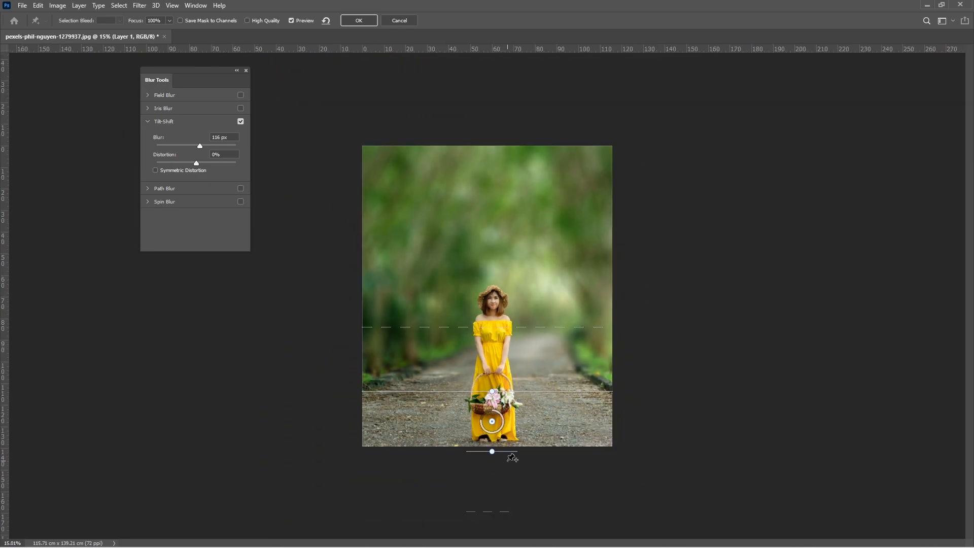
{"action": "left_click_drag", "start_coordinate": [517, 394], "coordinate": [518, 410]}
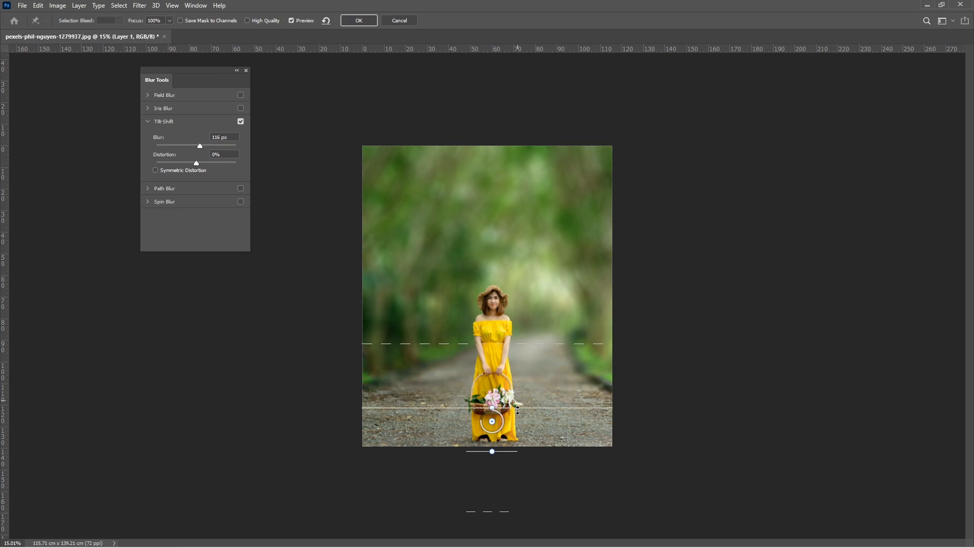
{"action": "left_click_drag", "start_coordinate": [509, 451], "coordinate": [509, 441]}
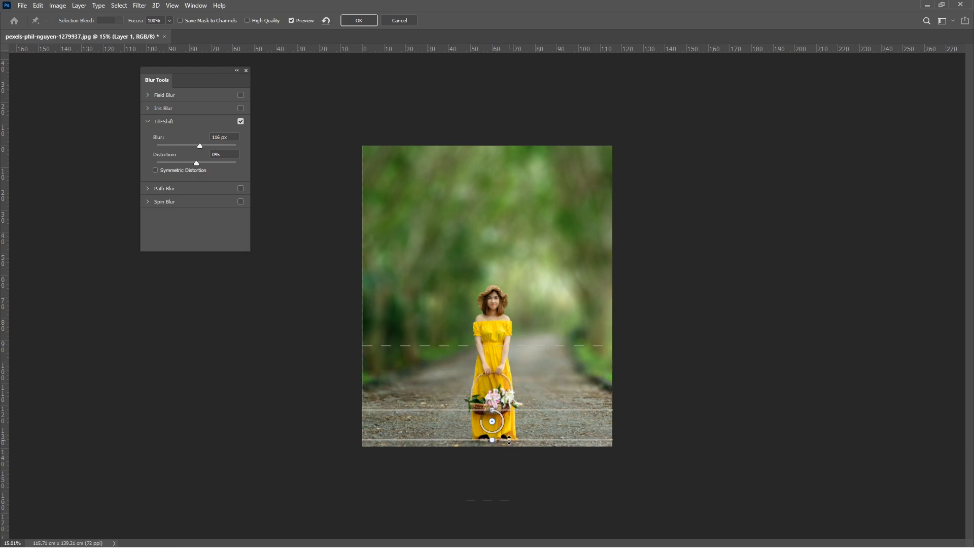
{"action": "left_click_drag", "start_coordinate": [494, 500], "coordinate": [532, 476]}
{"action": "scroll", "coordinate": [503, 447], "scroll_direction": "up", "scroll_amount": 2}
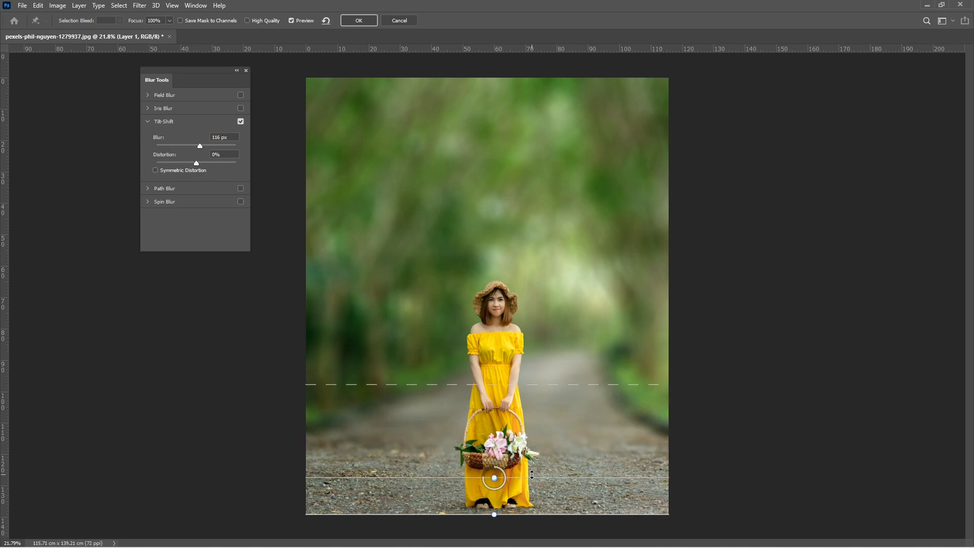
- Extend the upper blur transition to above the woman's hat and set the tilt-shift blur to 53 px
{"action": "left_click_drag", "start_coordinate": [484, 388], "coordinate": [497, 275]}
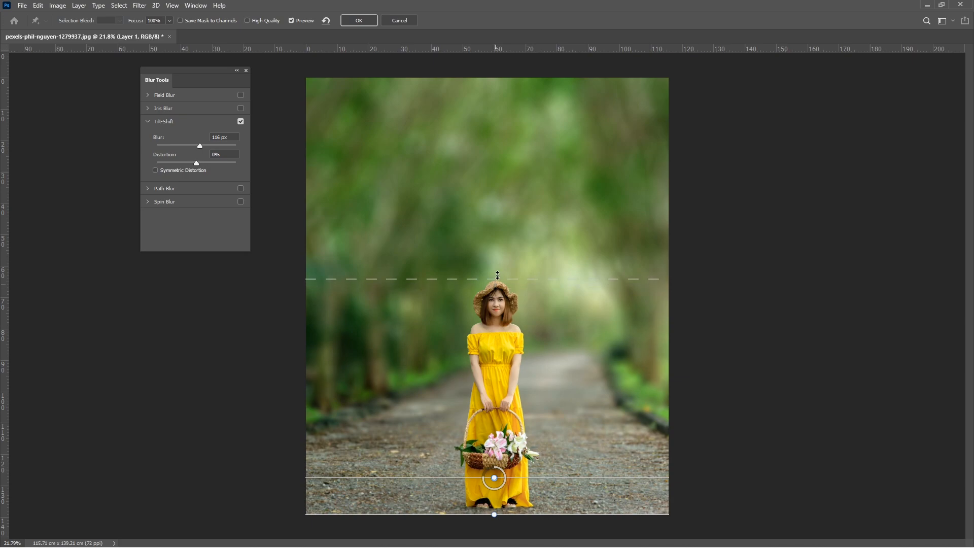
{"action": "left_click_drag", "start_coordinate": [197, 148], "coordinate": [191, 145]}
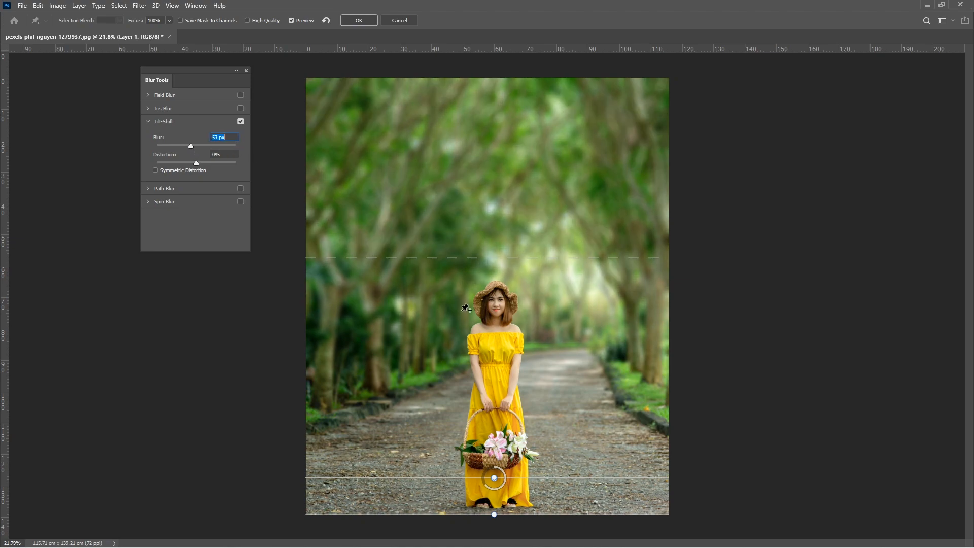
- Lower the upper blur transition line to the woman's chest and apply the tilt-shift blur
{"action": "left_click_drag", "start_coordinate": [517, 258], "coordinate": [515, 339]}
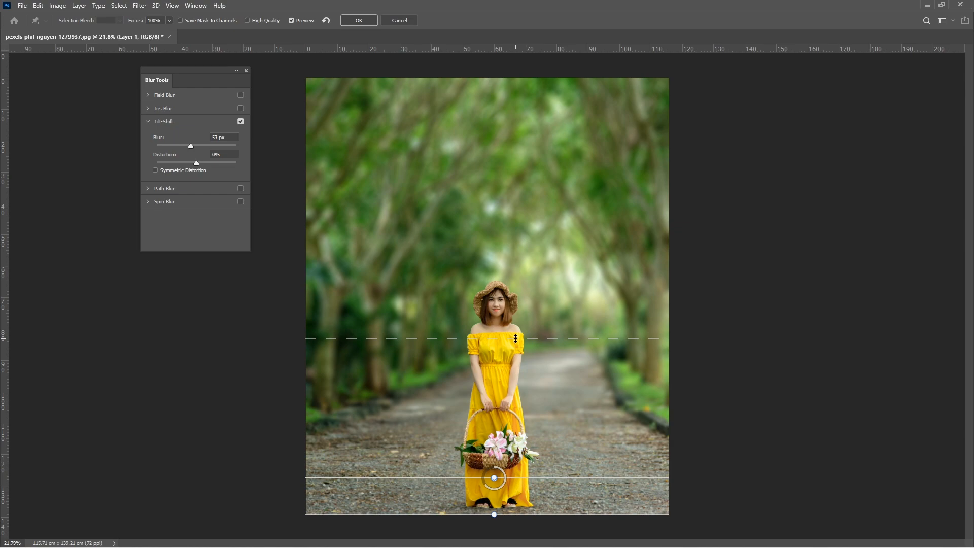
{"action": "left_click", "coordinate": [359, 21]}
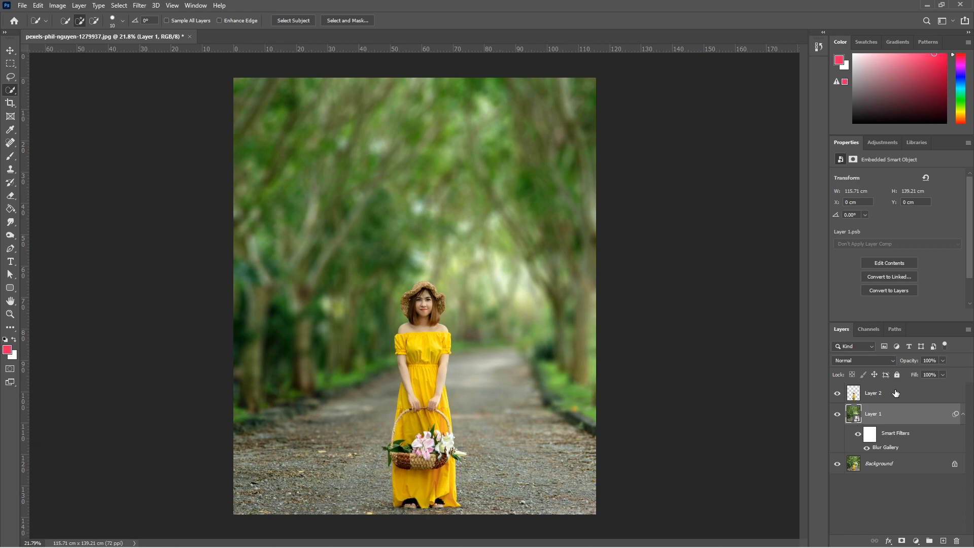
- Add a Color Balance adjustment above Layer 2 with midtones at Cyan-Red +42, Magenta-Green -9 and Yellow-Blue -27
{"action": "left_click", "coordinate": [888, 399]}
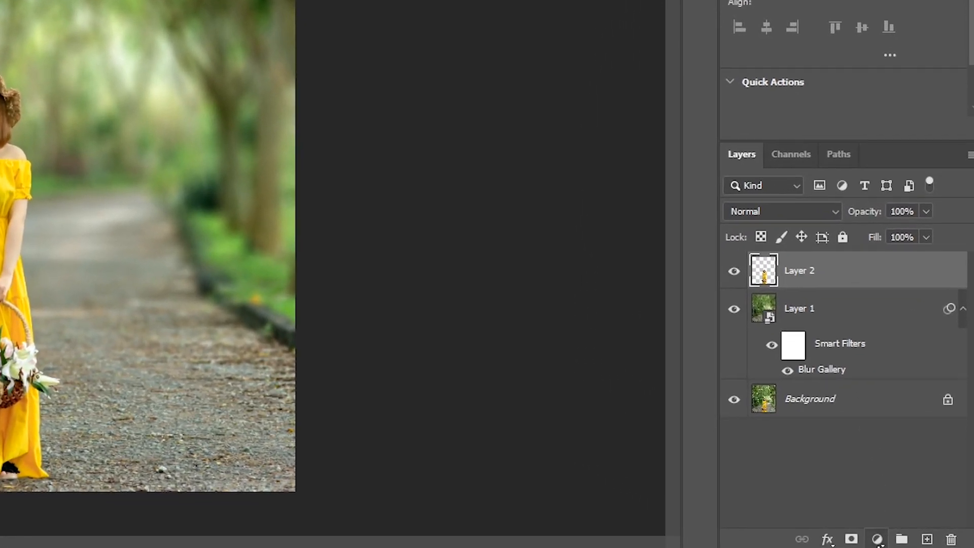
{"action": "left_click", "coordinate": [878, 540]}
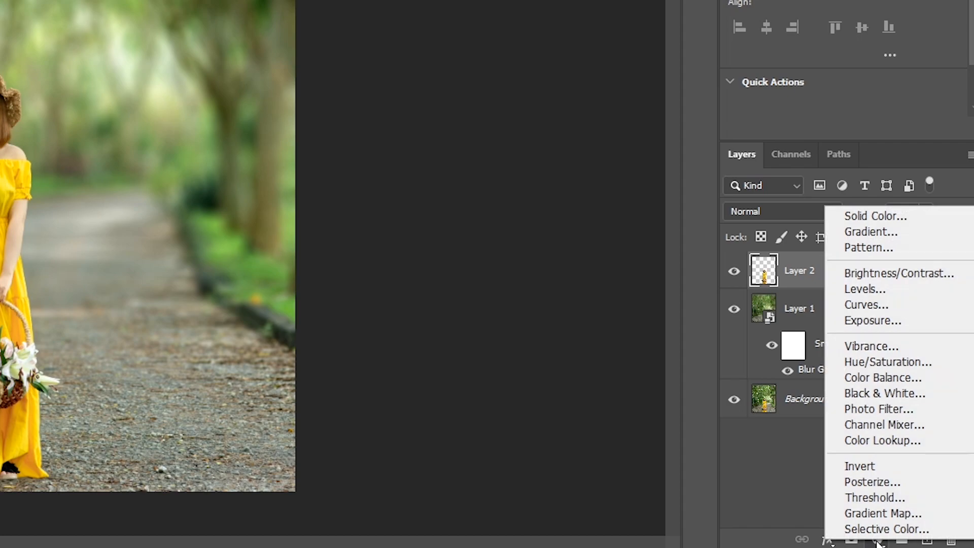
{"action": "left_click", "coordinate": [878, 381]}
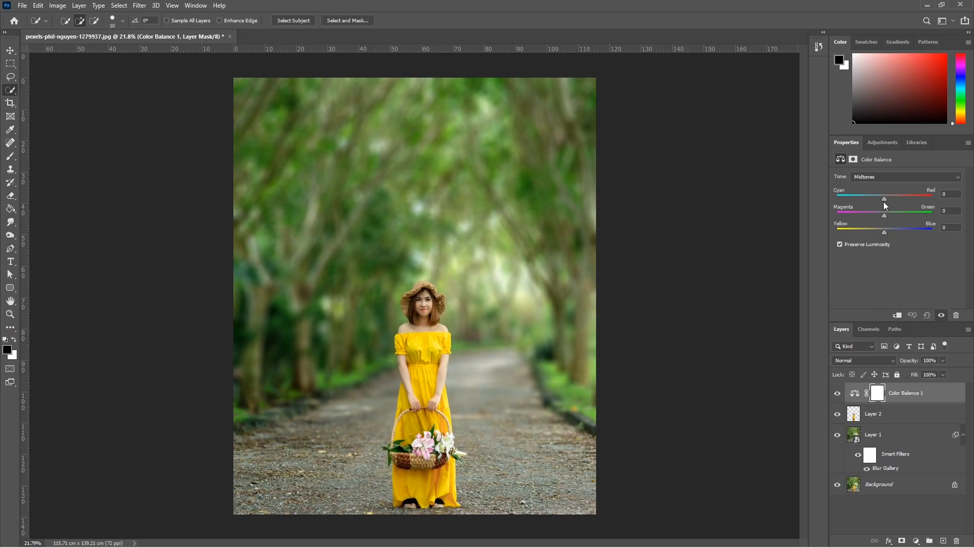
{"action": "left_click_drag", "start_coordinate": [884, 199], "coordinate": [877, 232]}
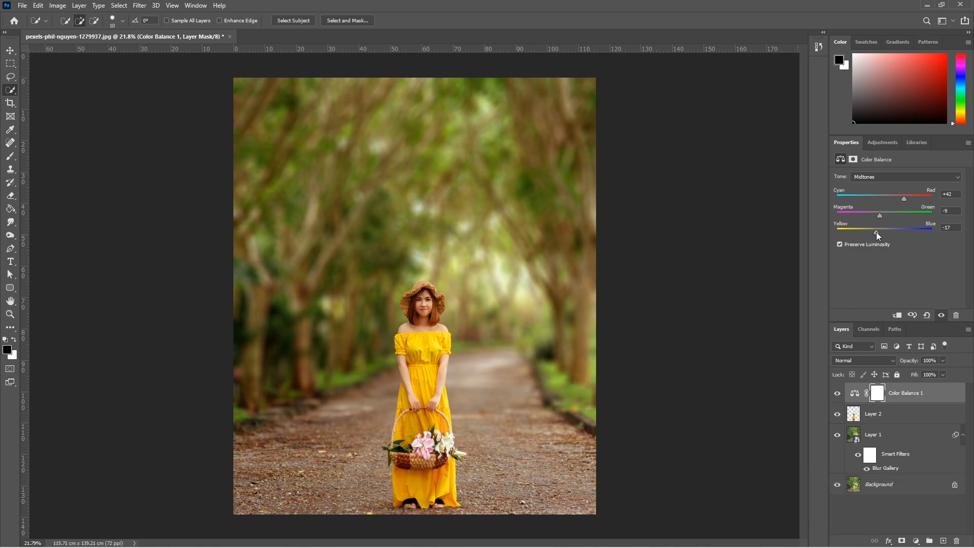
- Compare the edited image with the original Background by repeatedly hiding and restoring all the other layers
{"action": "left_click", "coordinate": [838, 486], "text": "alt"}
{"action": "left_click", "coordinate": [838, 486], "text": "alt"}
{"action": "left_click", "coordinate": [838, 486], "text": "alt"}
{"action": "left_click", "coordinate": [838, 486], "text": "alt"}
{"action": "left_click", "coordinate": [838, 486], "text": "alt"}
{"action": "left_click", "coordinate": [837, 486], "text": "alt"}
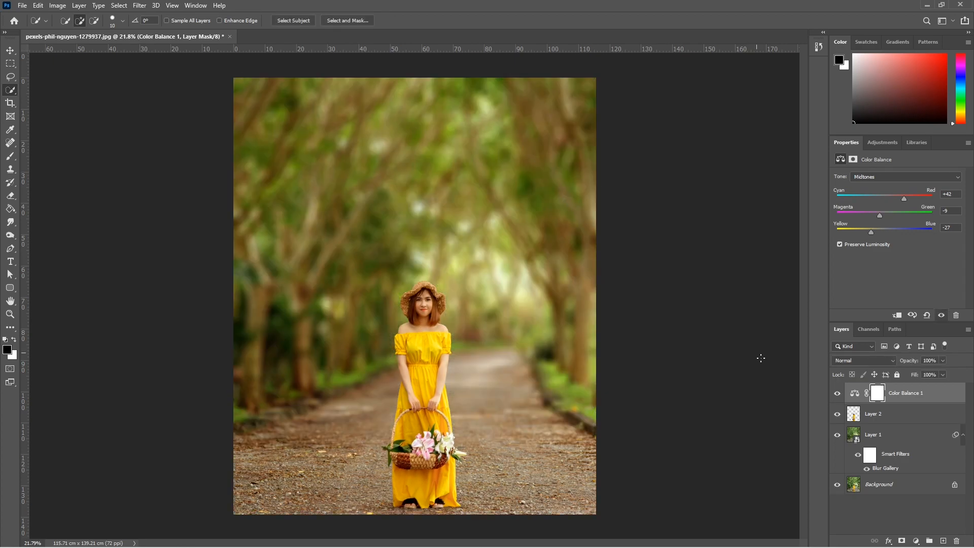
- Delete the Blur Gallery smart filter from Layer 1, and undo the deletion
{"action": "left_click", "coordinate": [861, 434]}
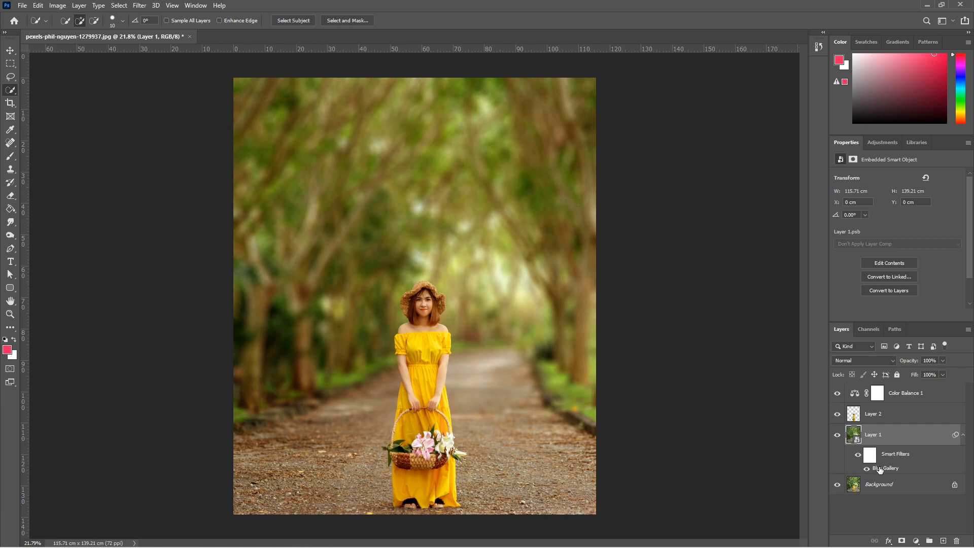
{"action": "left_click_drag", "start_coordinate": [881, 469], "coordinate": [956, 541]}
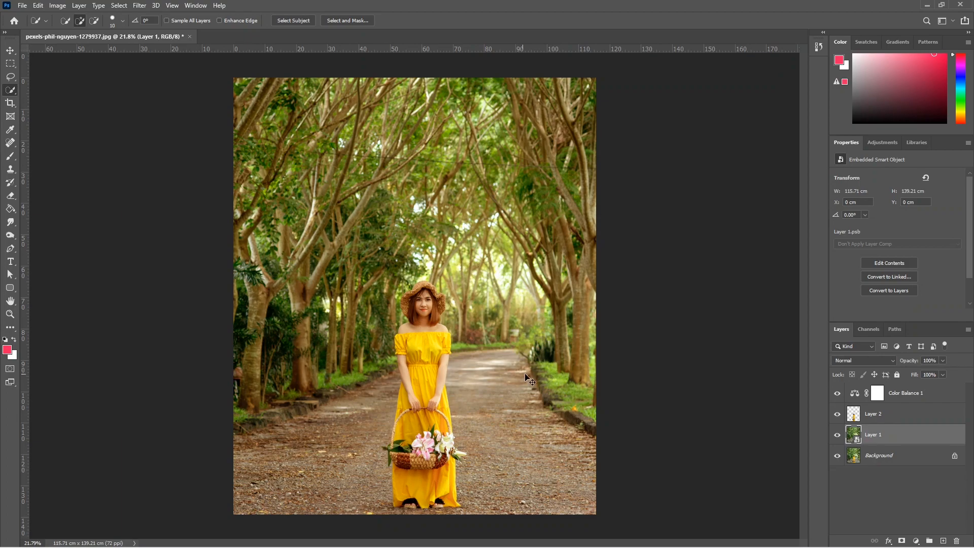
{"action": "key", "text": "ctrl+z"}
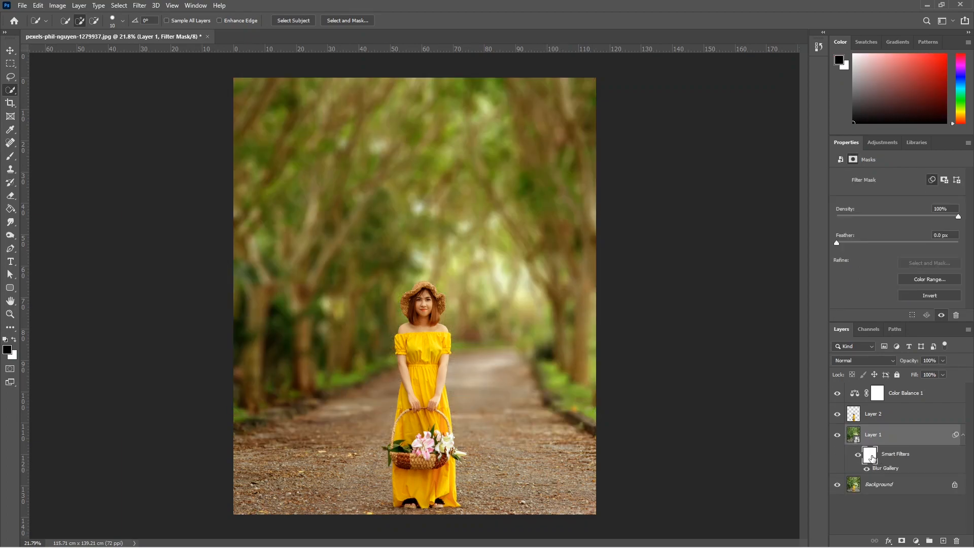
- Try painting black on Layer 1's smart filter mask with a 250 px brush over the trees beside the woman, and undo the painting
{"action": "key", "text": "b"}
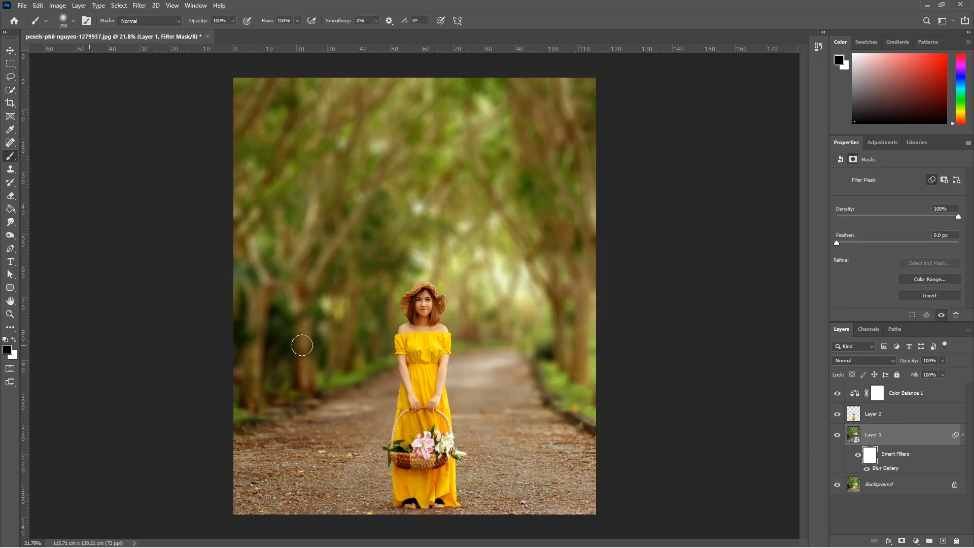
{"action": "mouse_move", "coordinate": [466, 379]}
{"action": "left_mouse_down"}
{"action": "mouse_move", "coordinate": [524, 353]}
{"action": "mouse_move", "coordinate": [533, 340]}
{"action": "mouse_move", "coordinate": [517, 329]}
{"action": "mouse_move", "coordinate": [552, 317]}
{"action": "mouse_move", "coordinate": [489, 330]}
{"action": "mouse_move", "coordinate": [455, 351]}
{"action": "mouse_move", "coordinate": [580, 343]}
{"action": "left_mouse_up"}
{"action": "key", "text": "ctrl+z"}
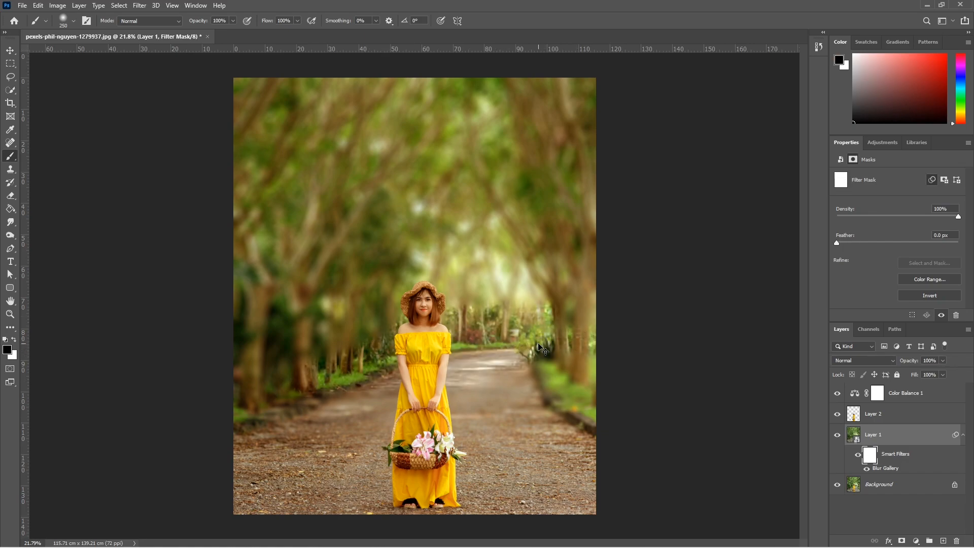